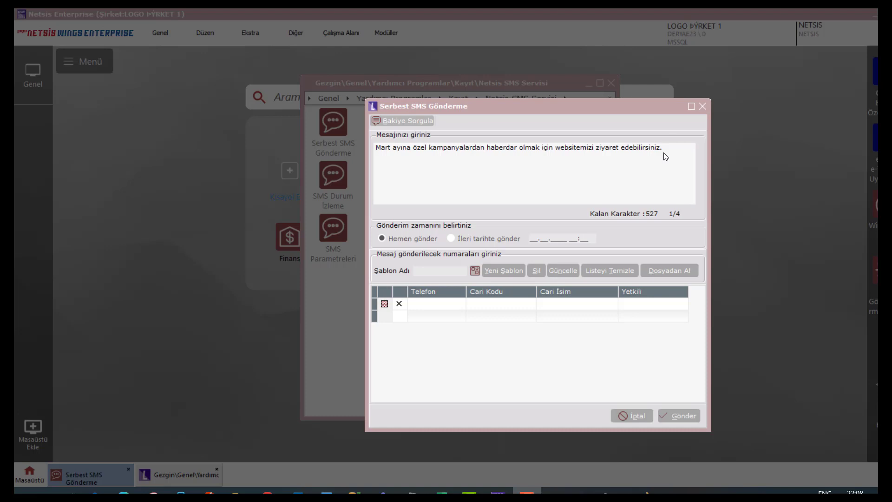
left_click_drag(650, 145, 367, 134)
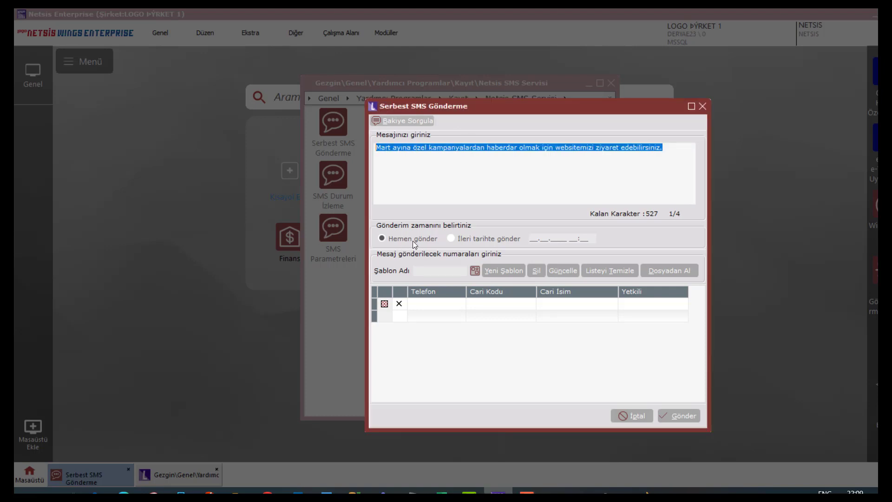
left_click(453, 239)
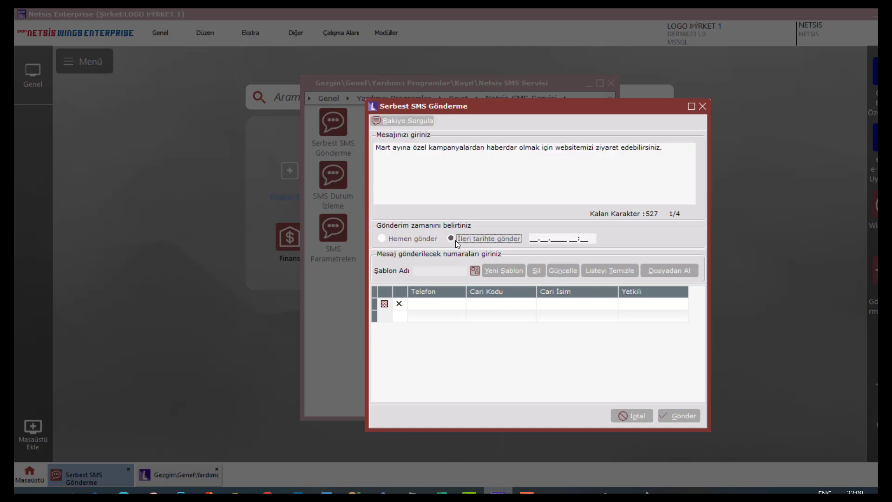
left_click(381, 239)
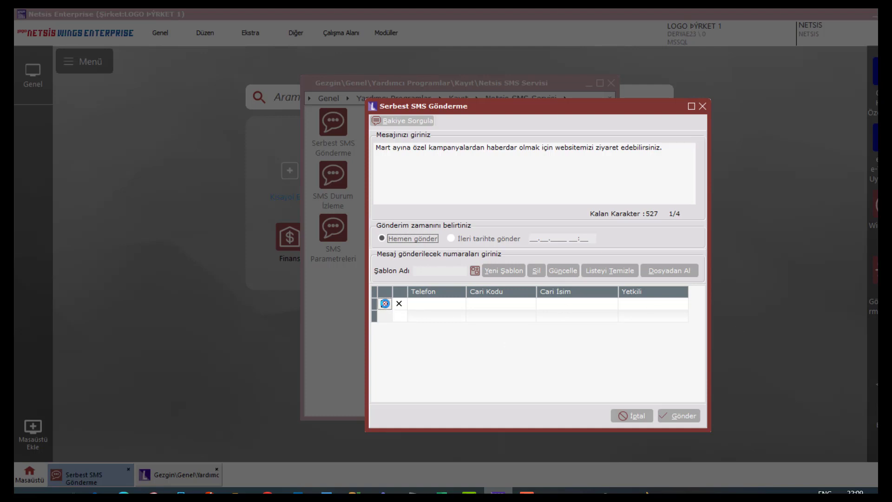
Add customer account ABC from the mobile phone directory as recipient and send the campaign message immediately
left_click(385, 304)
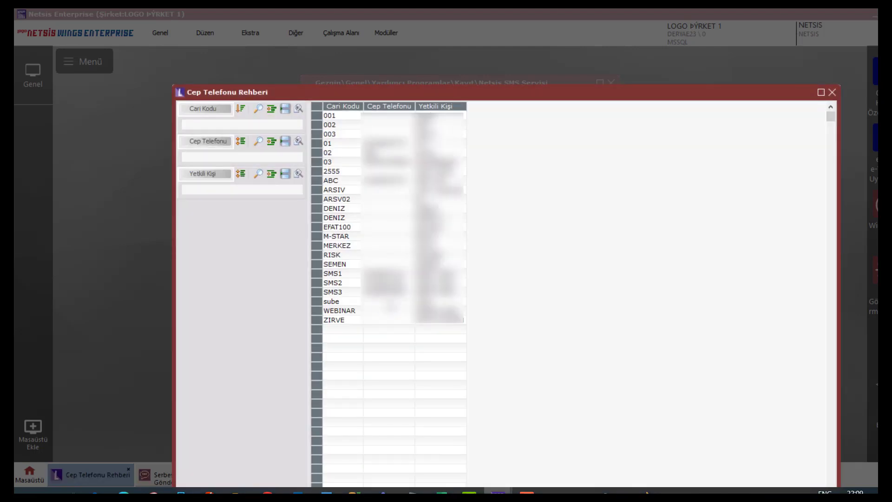
left_click(344, 182)
double_click(344, 182)
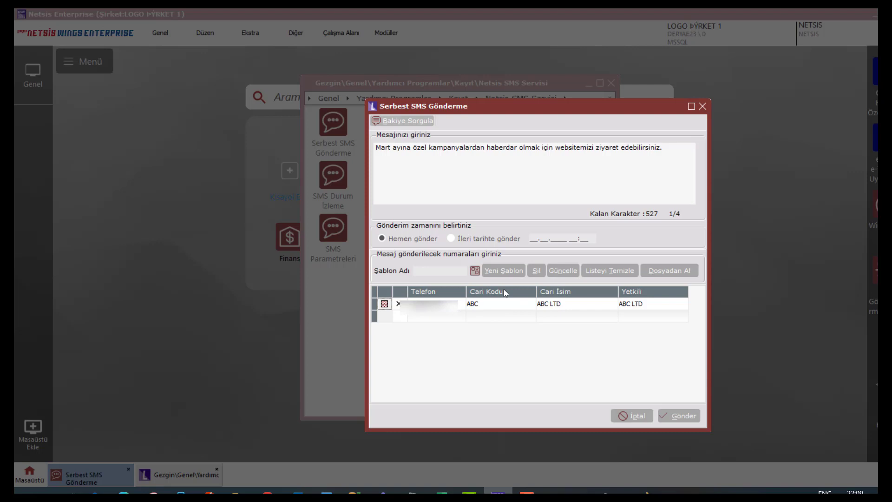
left_click(682, 415)
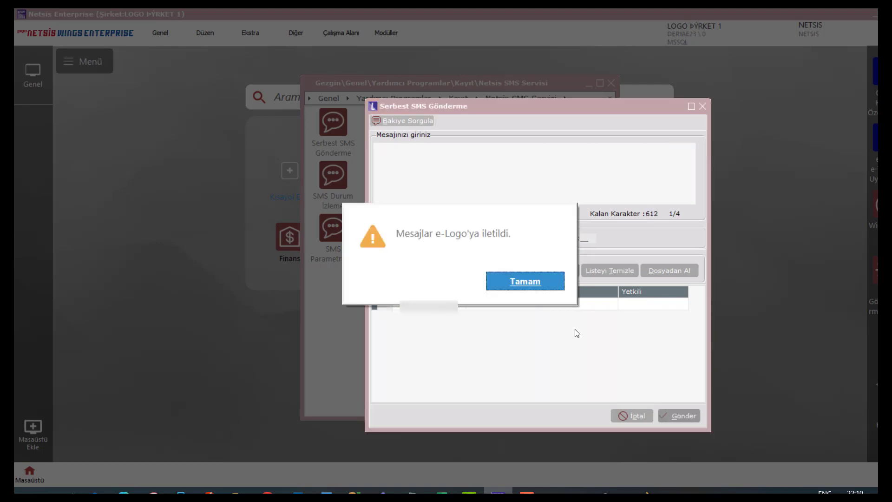
left_click(523, 280)
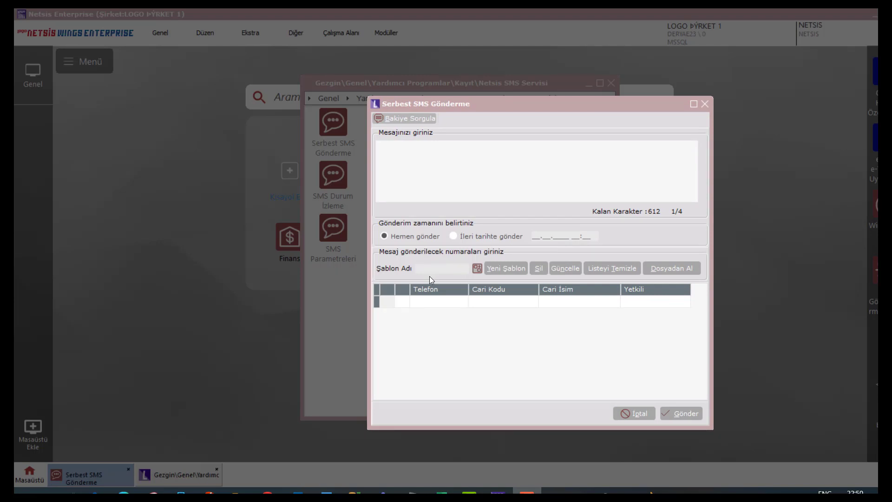
Add customer accounts SMS1, SMS2 and SMS3 from the mobile phone directory as recipients of a new message
left_click(391, 305)
double_click(391, 305)
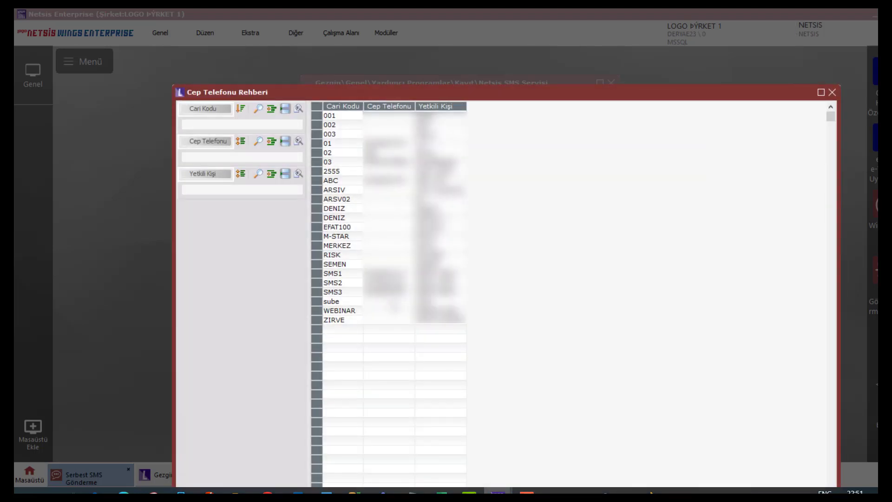
double_click(346, 275)
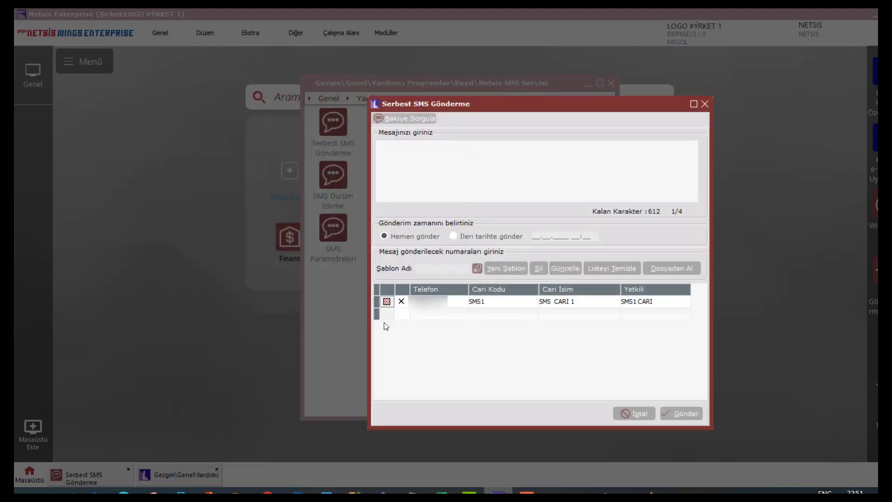
double_click(387, 315)
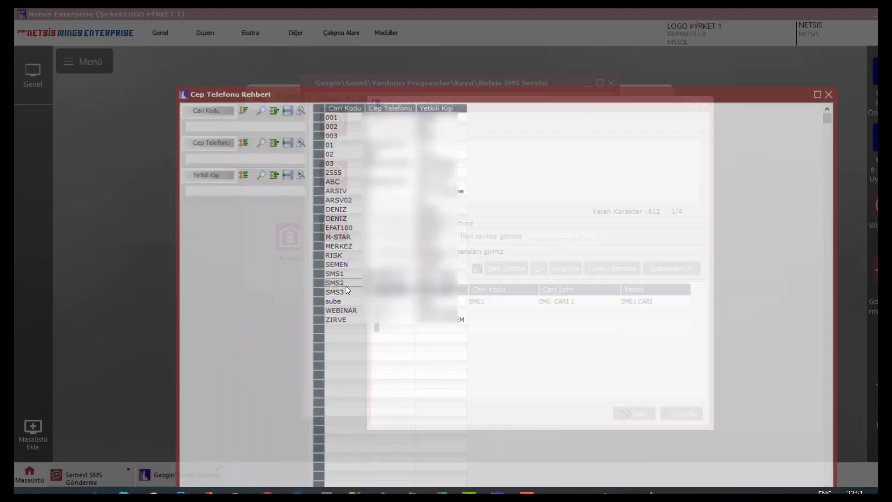
double_click(345, 284)
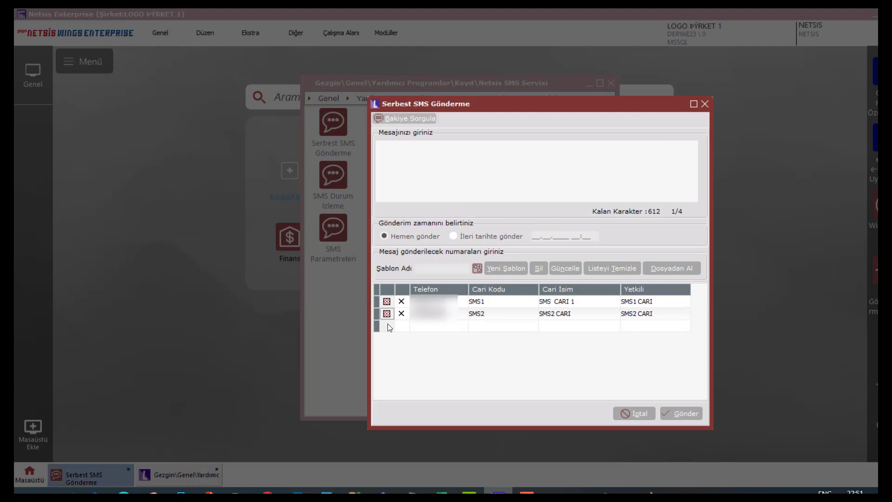
double_click(387, 326)
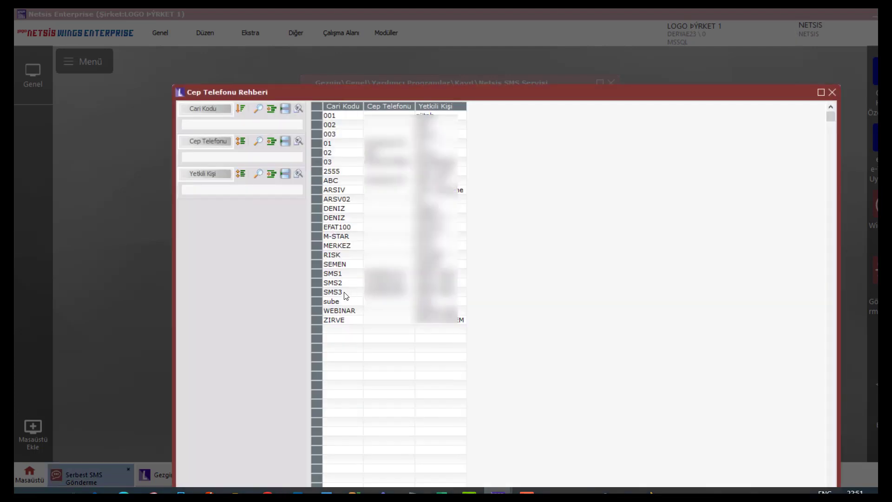
double_click(345, 291)
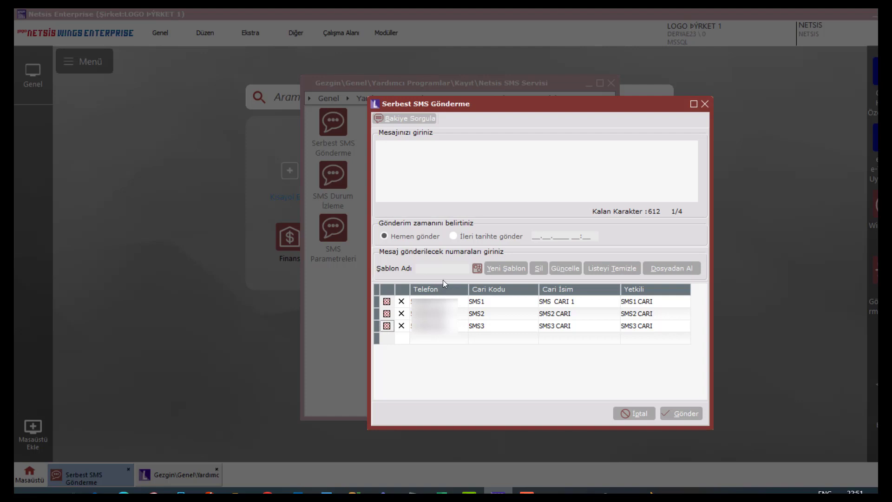
Save the recipient list as a new SMS template named sms2 with the description "açıklama"
left_click(506, 268)
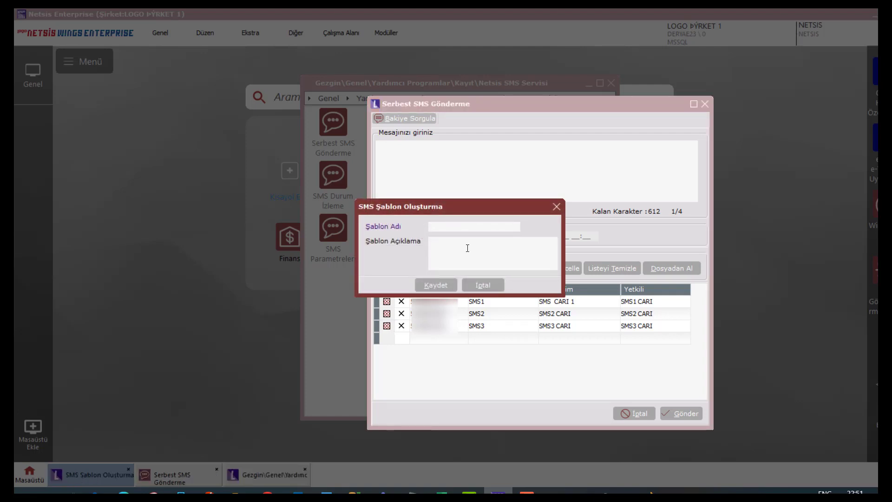
type("sms2")
key("Tab")
type("acılama")
left_click_drag(458, 242, 372, 236)
type("açıklama")
left_click(438, 285)
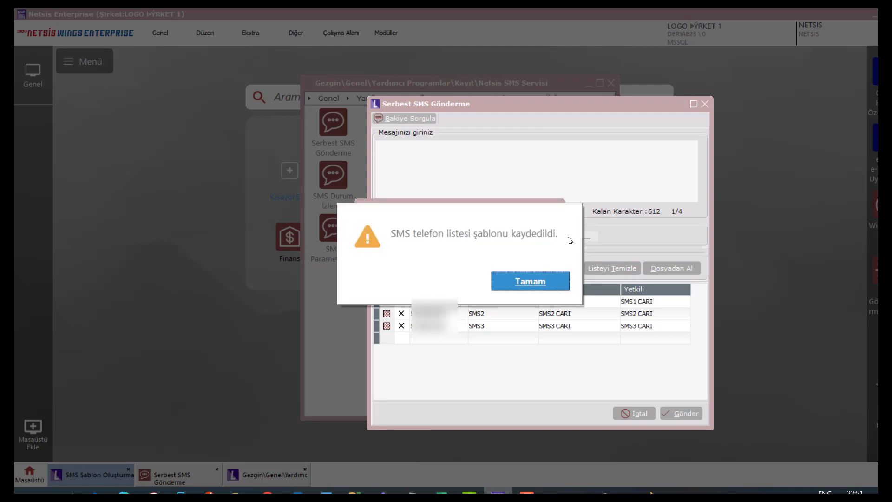
left_click(538, 283)
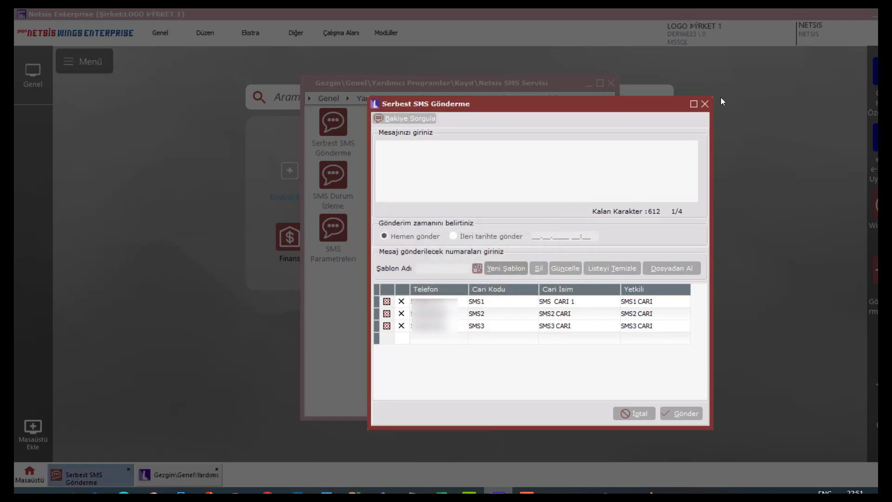
Close and reopen the Serbest SMS Gönderme form, and load the sms2 recipient template
left_click(705, 103)
left_click(331, 139)
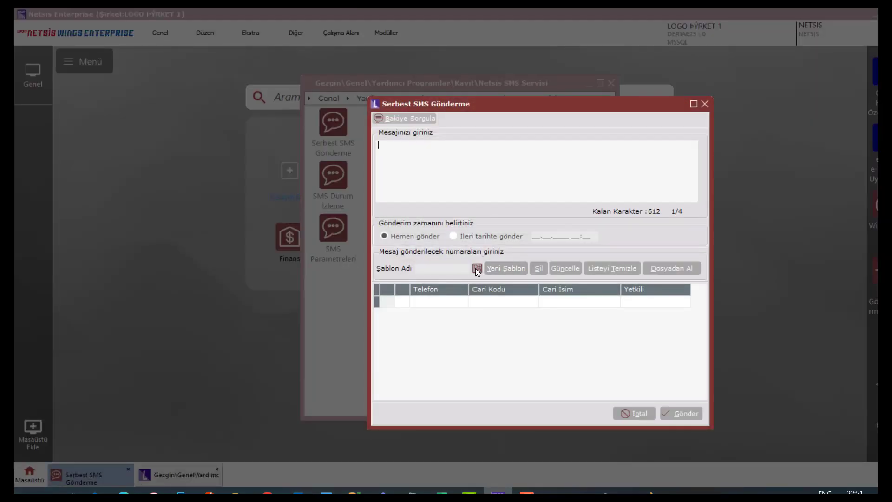
left_click(477, 269)
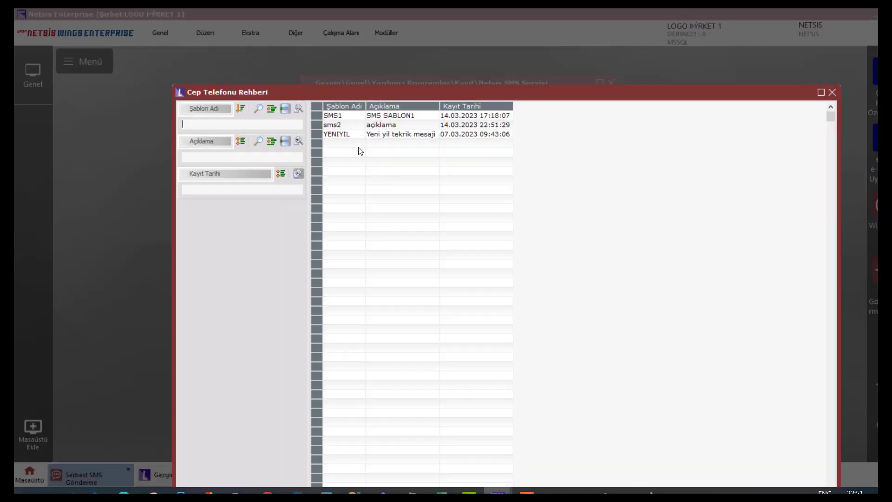
double_click(343, 127)
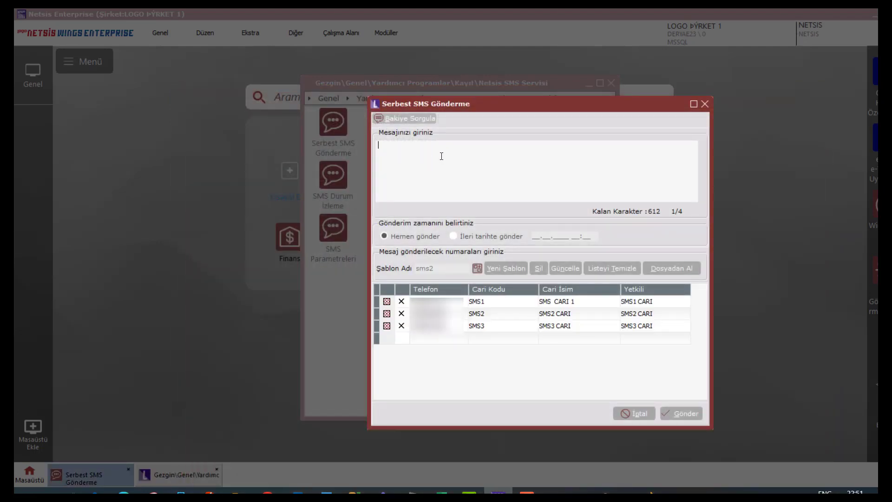
Enter "test1" as the message text and send it to the template's recipients
type("test1")
key("Tab")
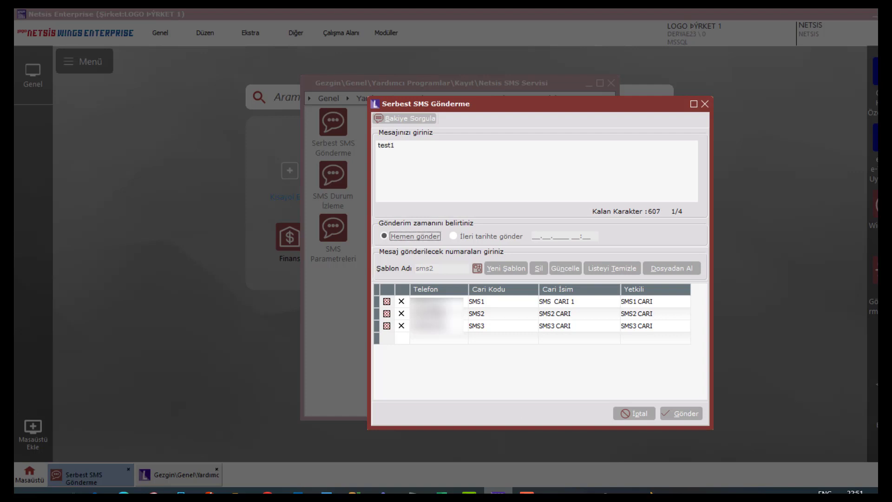
left_click(683, 414)
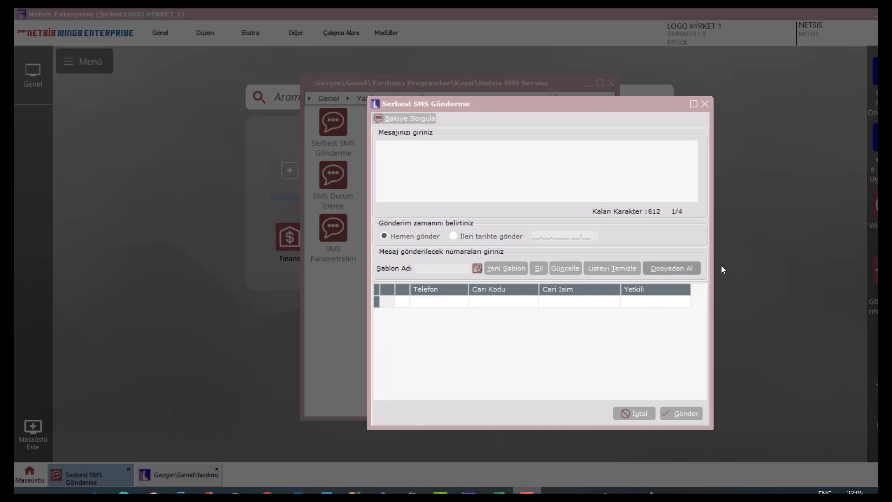
Import the recipients from the sms_sablon file on the Desktop and check that file's column layout in Excel
left_click(688, 269)
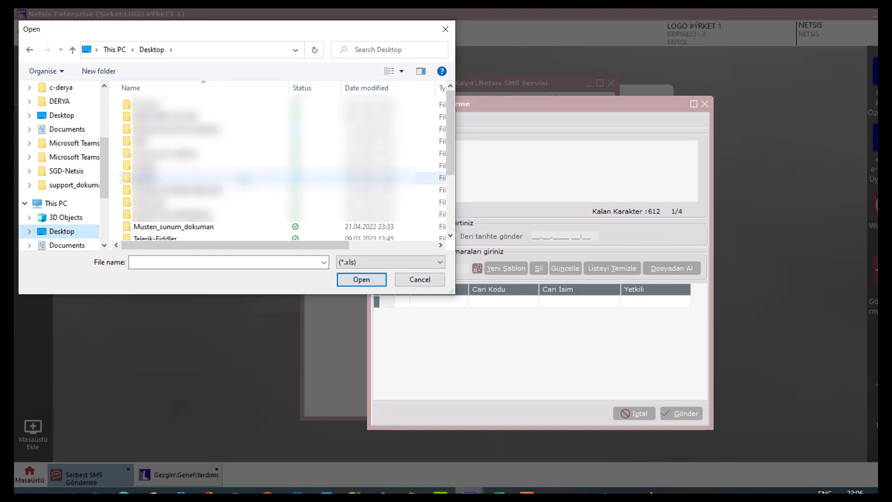
scroll(279, 185, "down", 2)
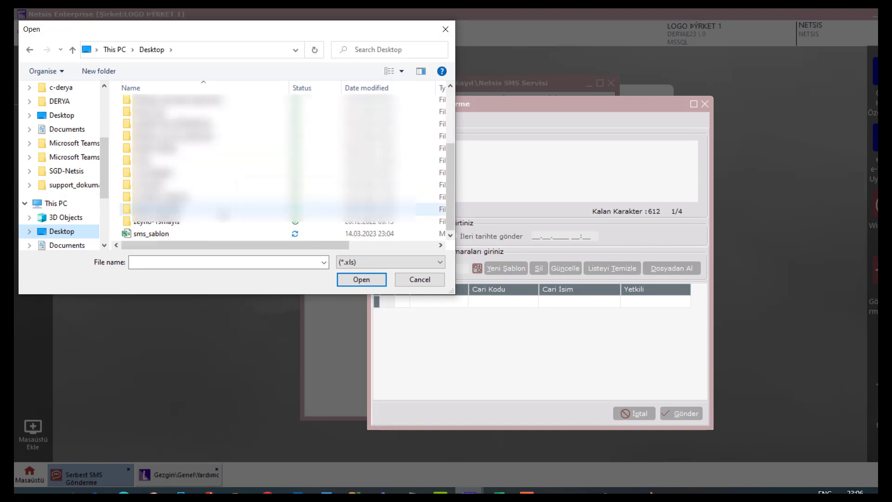
double_click(175, 231)
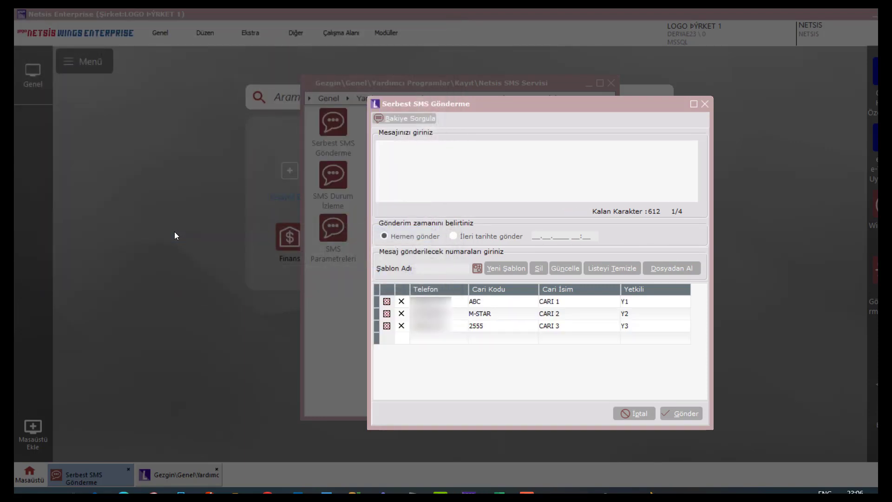
left_click(498, 491)
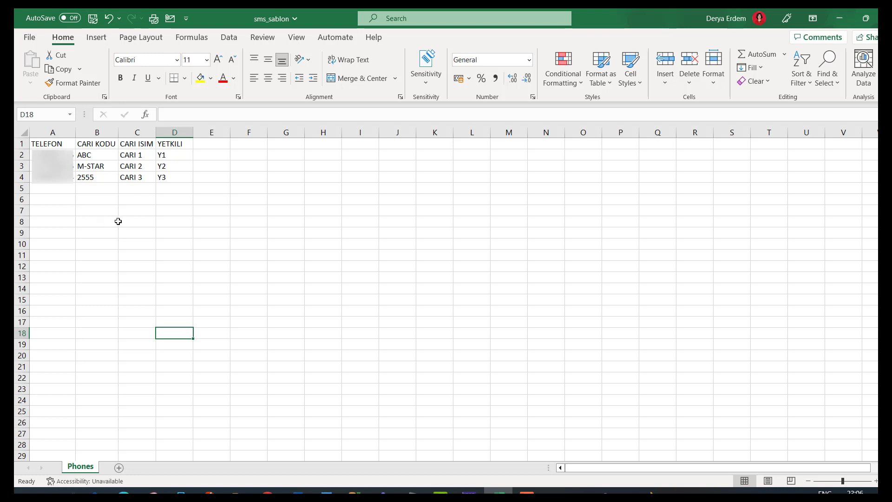
left_click(846, 21)
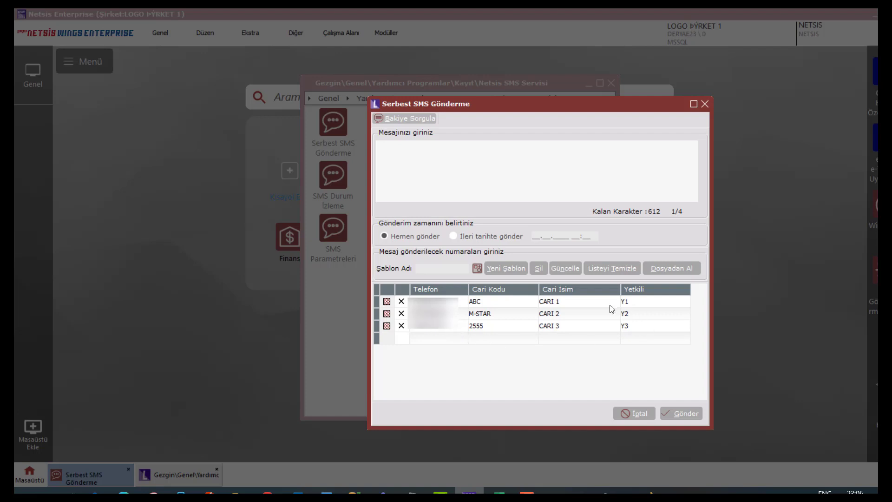
Enter "test1" as the message text for the recipients imported from the file
left_click(546, 163)
type("test1")
key("Tab")
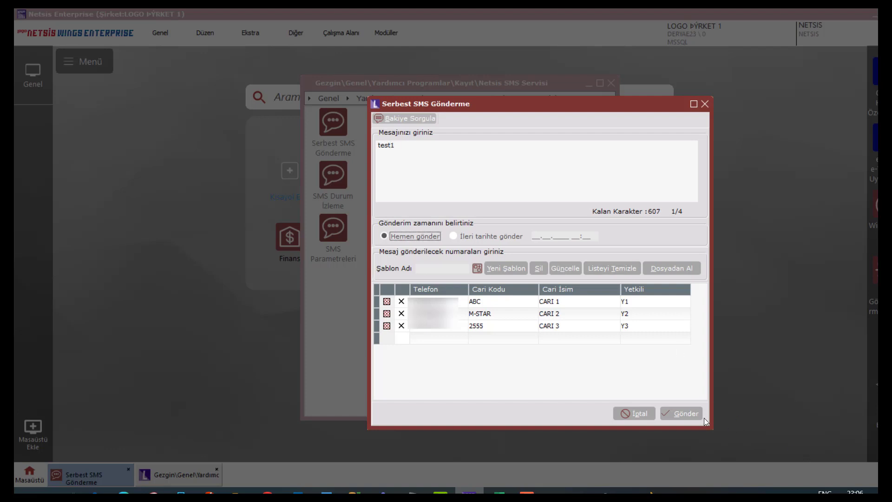